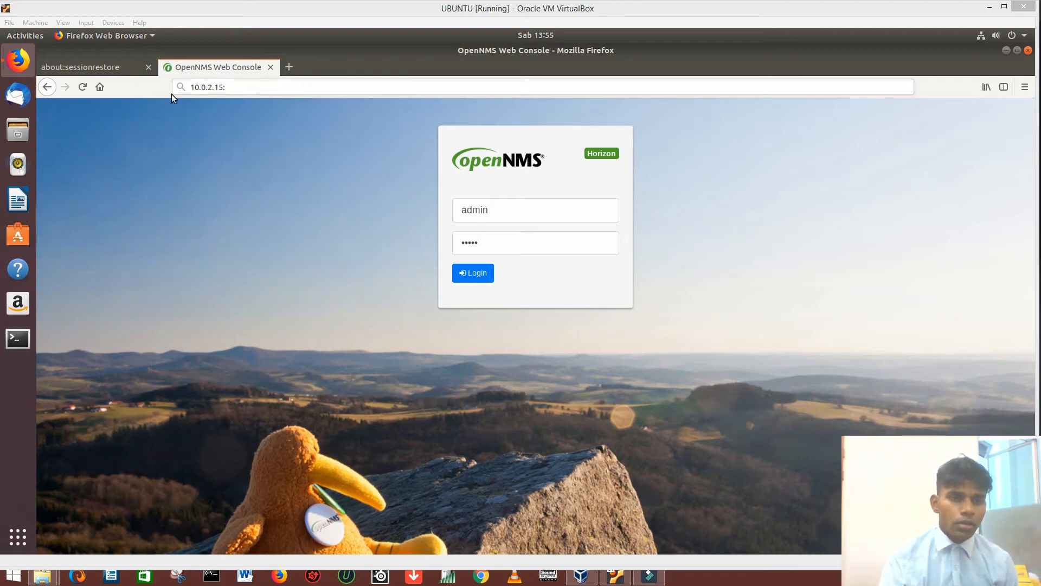
# Open the OpenNMS console at 10.0.2.15:8980 and log in to the admin account with the prefilled credentials
pyautogui.click(238, 87)
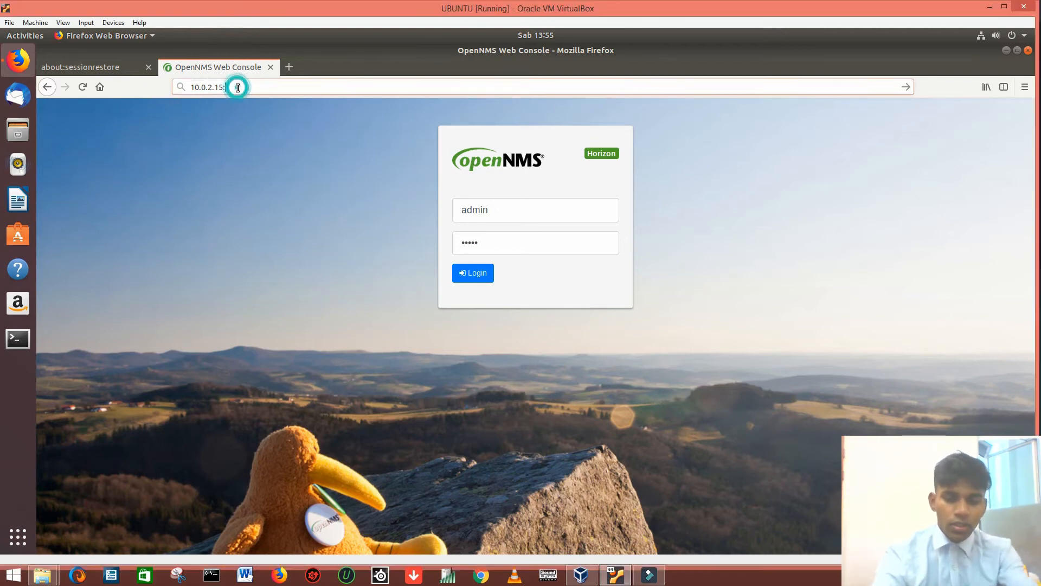
pyautogui.write('8')
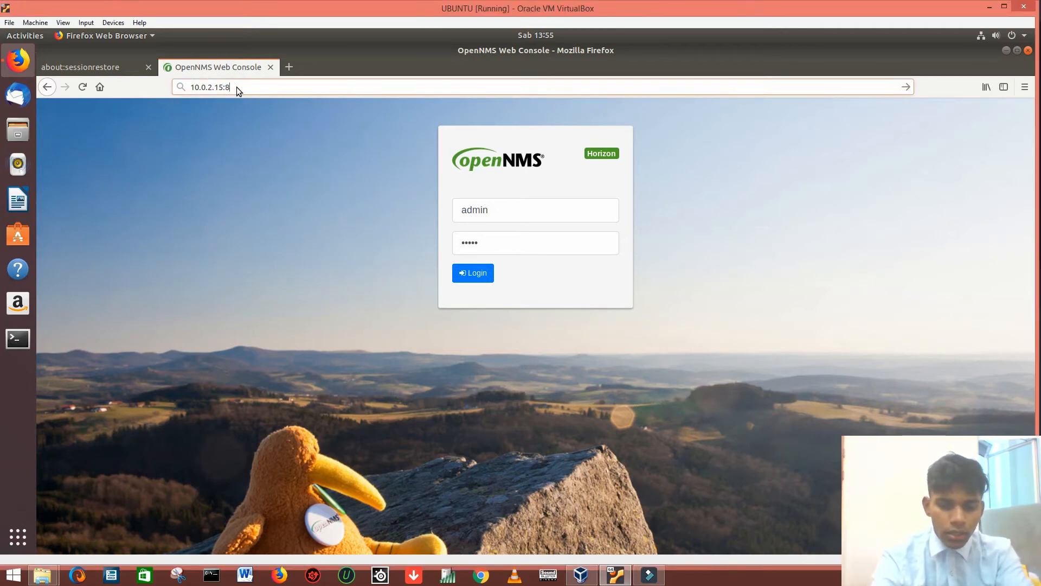
pyautogui.write('98')
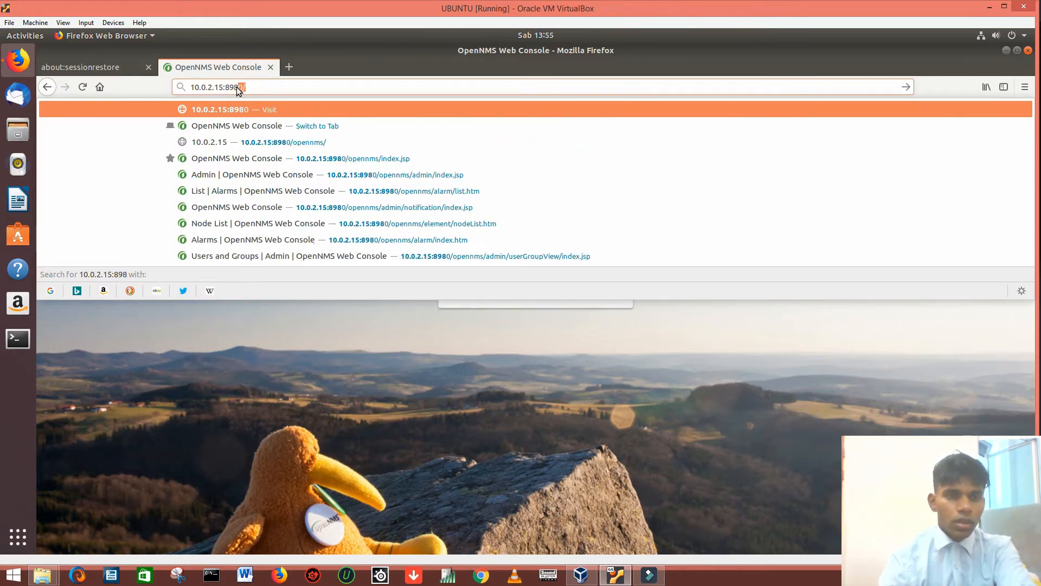
pyautogui.write('0')
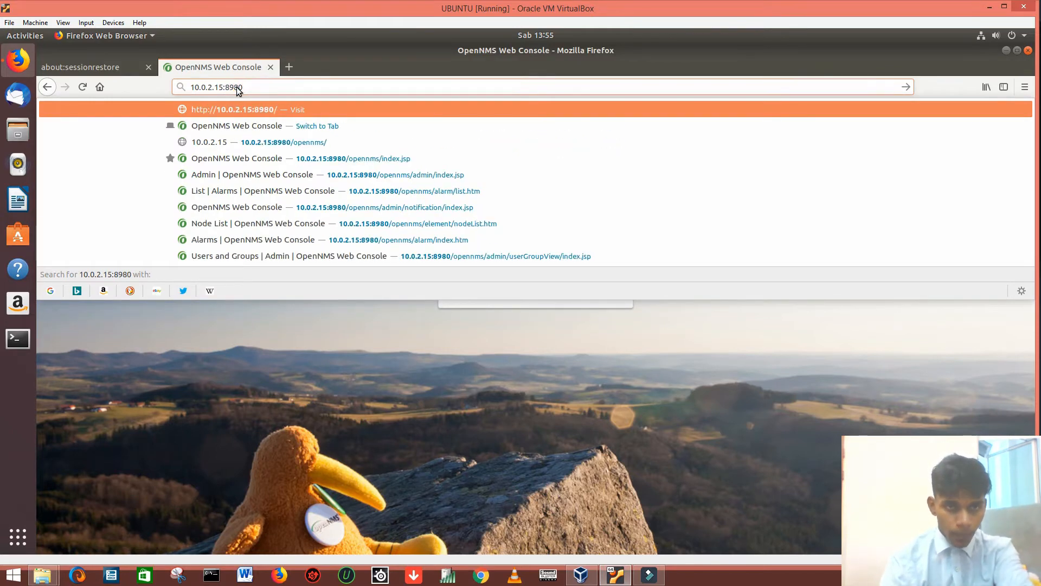
pyautogui.press('Return')
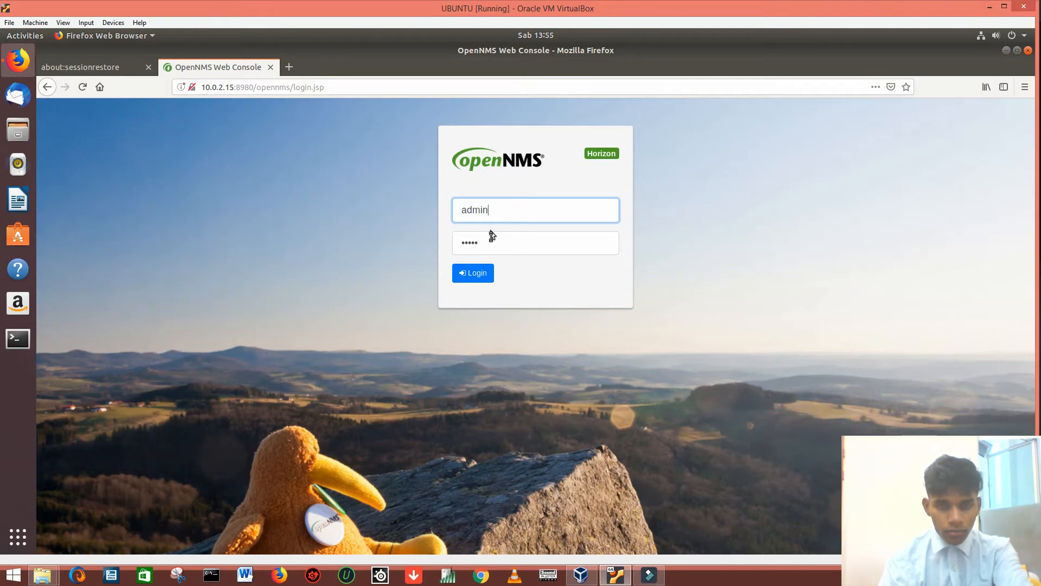
pyautogui.click(483, 278)
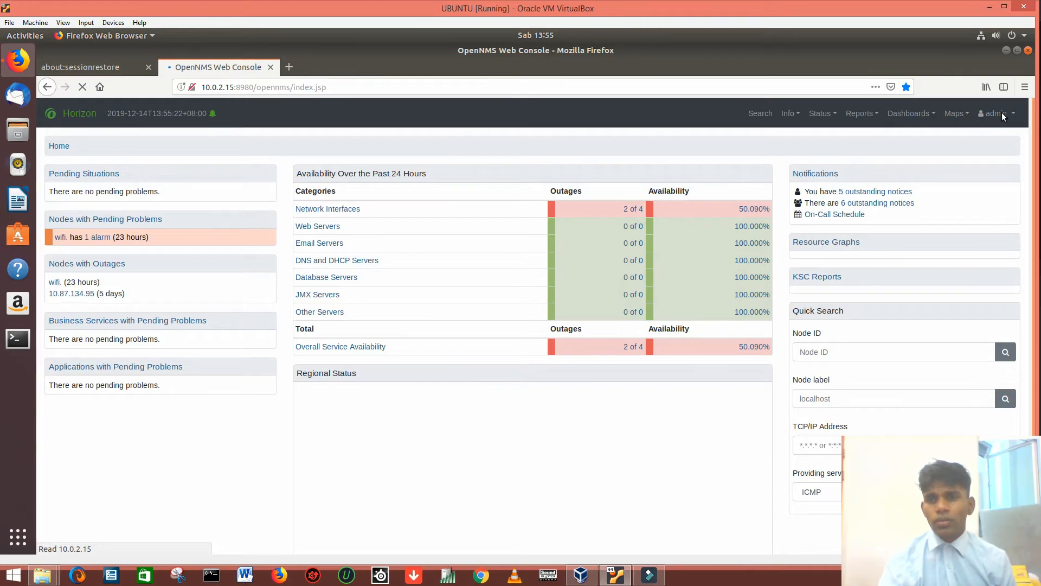
# Open the Quick-Add Node form and enter "Testing node" as the requisition
pyautogui.moveTo(1002, 113)
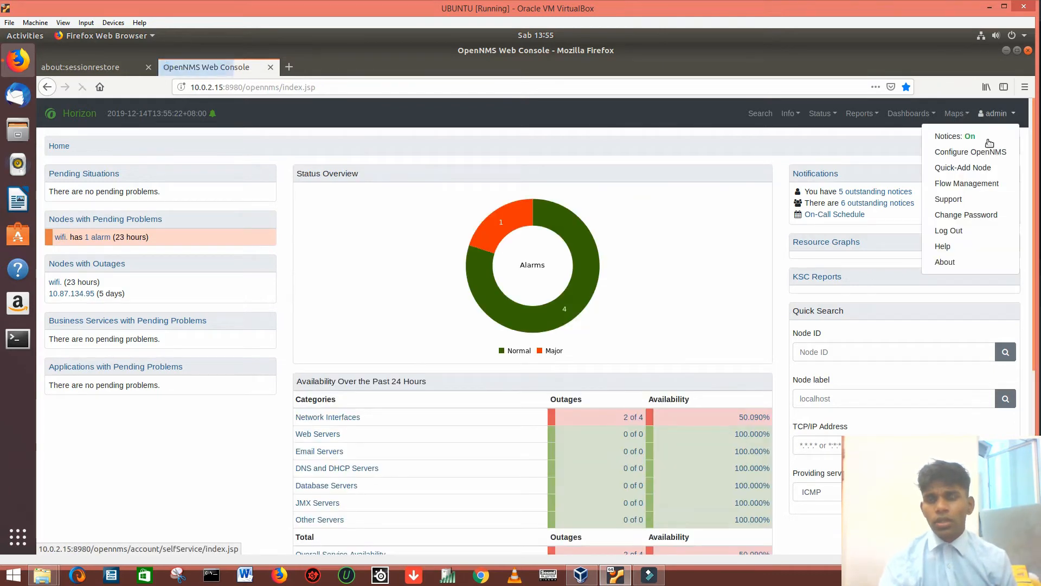
pyautogui.click(970, 169)
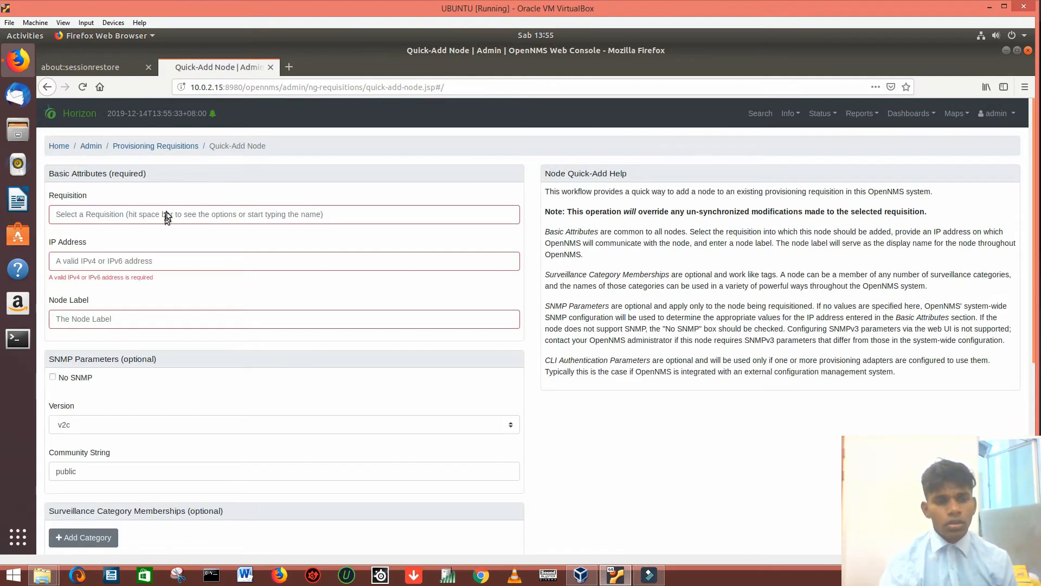
pyautogui.click(167, 213)
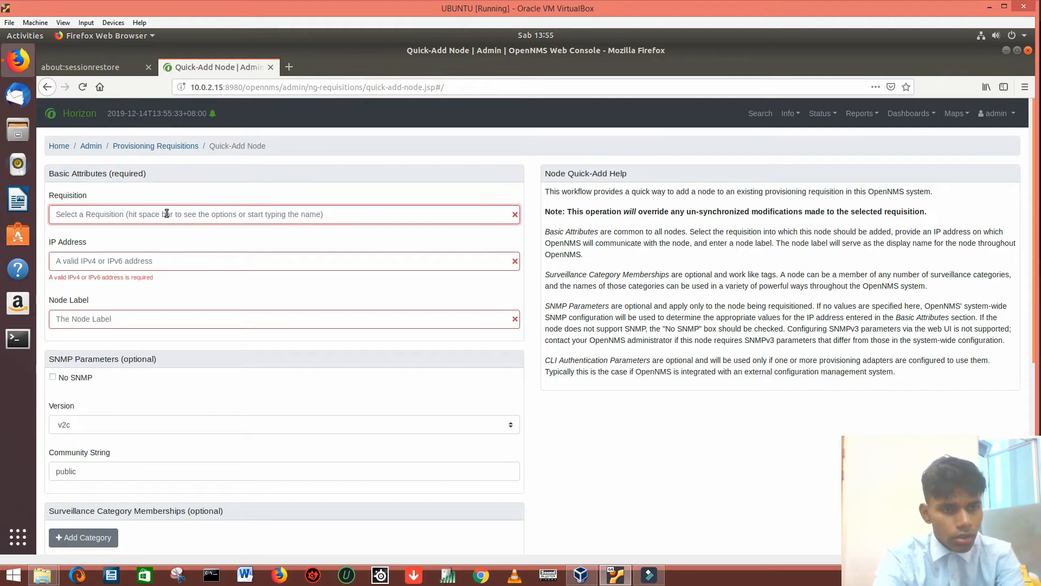
pyautogui.write('Testing')
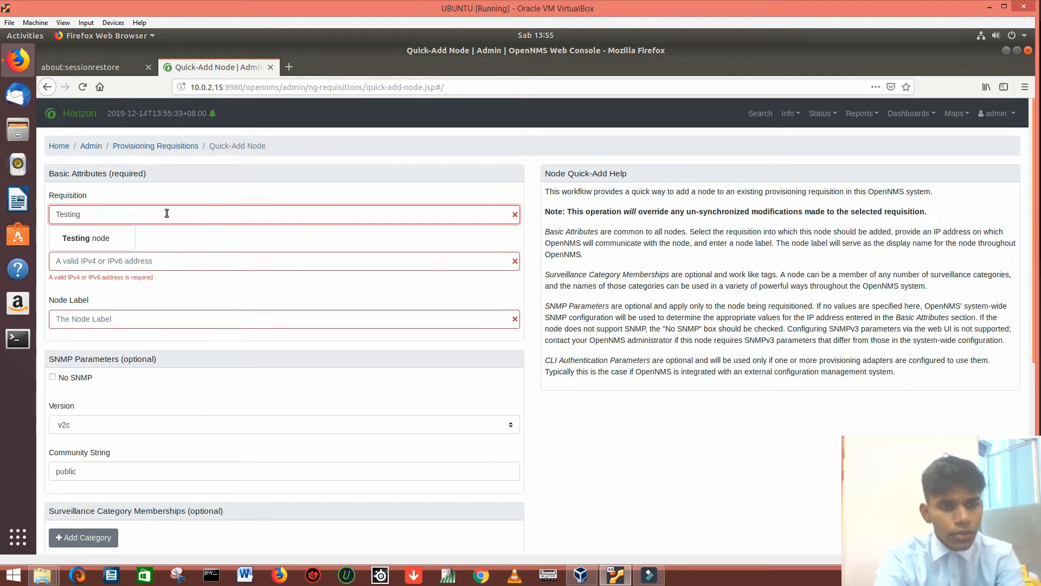
pyautogui.write(' node')
# Set the new node's IP address to 10.0.2.15 and its node label to "Centos"
pyautogui.click(118, 263)
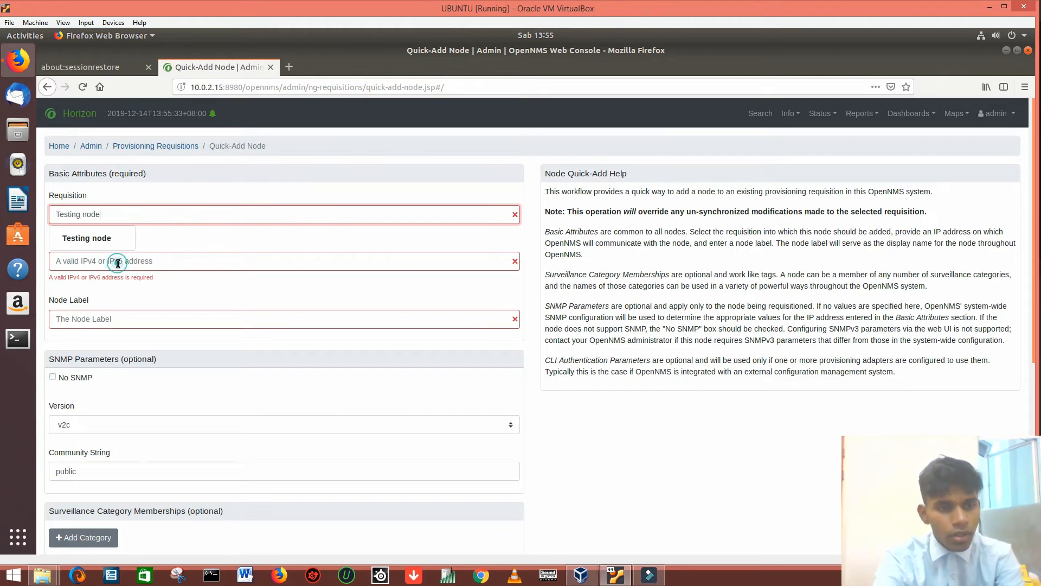
pyautogui.click(117, 264)
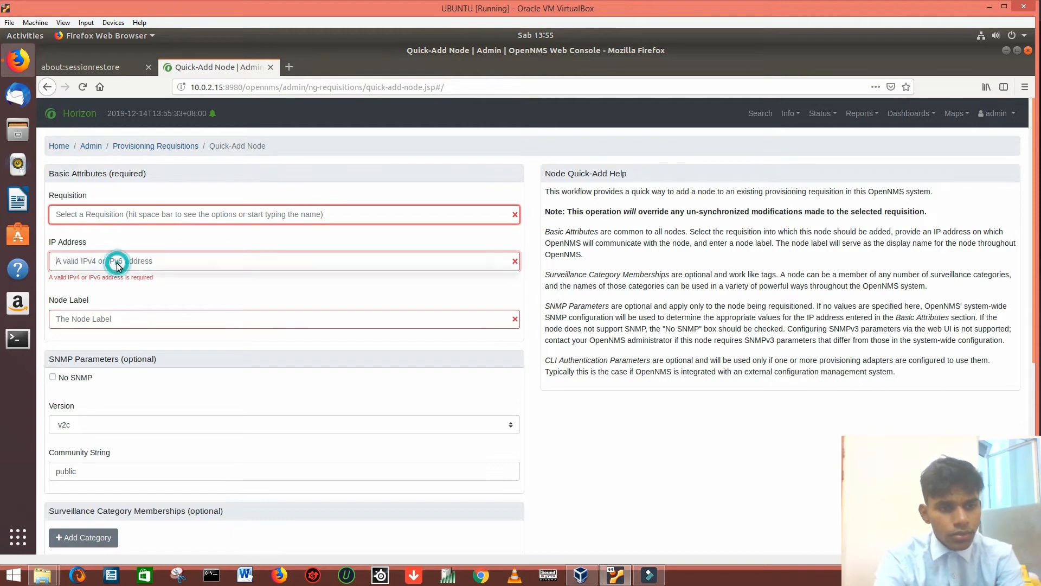
pyautogui.click(90, 283)
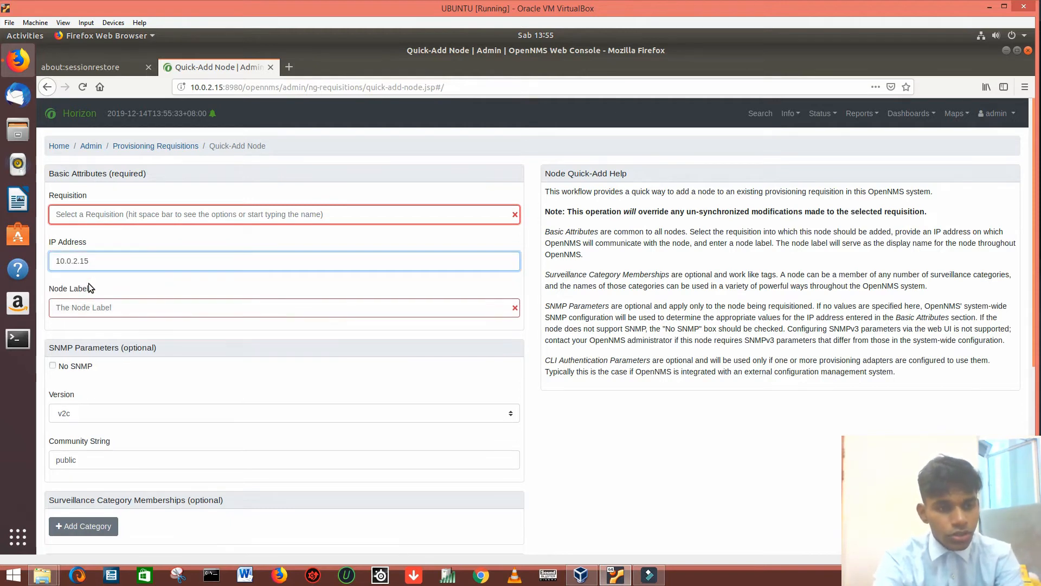
pyautogui.click(90, 308)
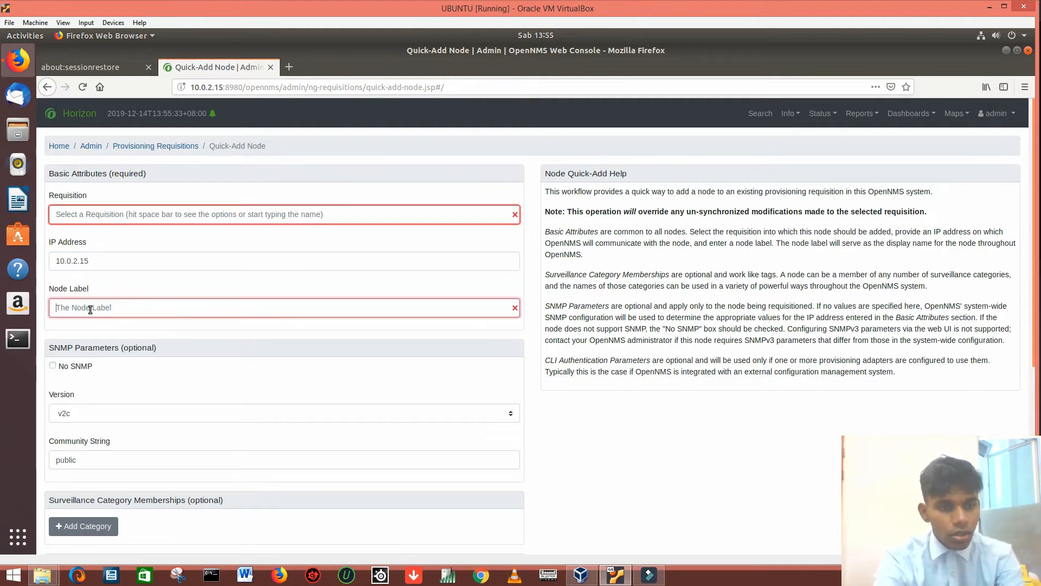
pyautogui.write('Centos')
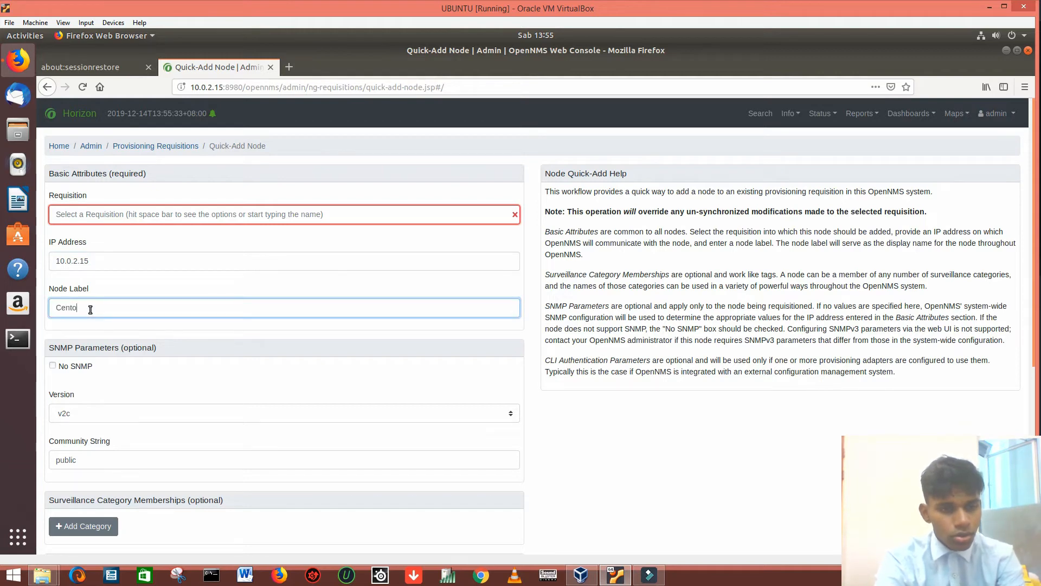
# Enable No SNMP for the new node and add the Servers surveillance category
pyautogui.click(53, 367)
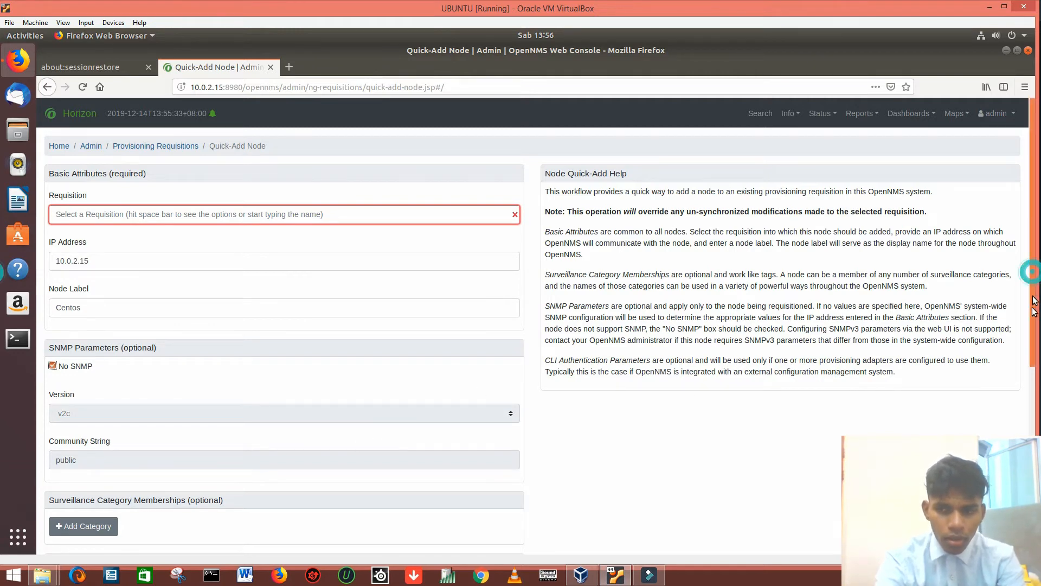
pyautogui.scroll(-2, 1033, 325)
pyautogui.scroll(-2, 1033, 352)
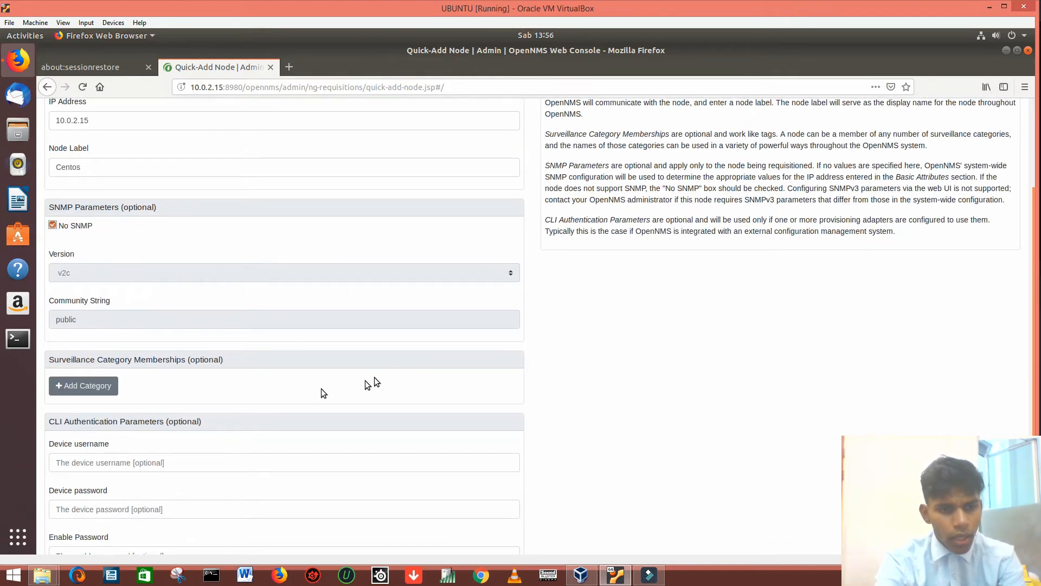
pyautogui.click(74, 389)
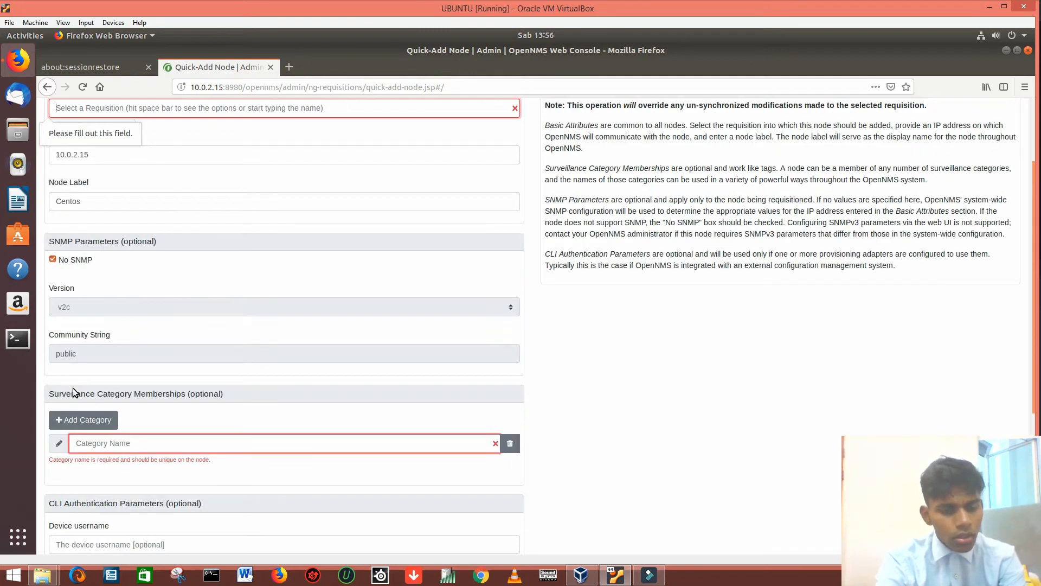
pyautogui.click(116, 445)
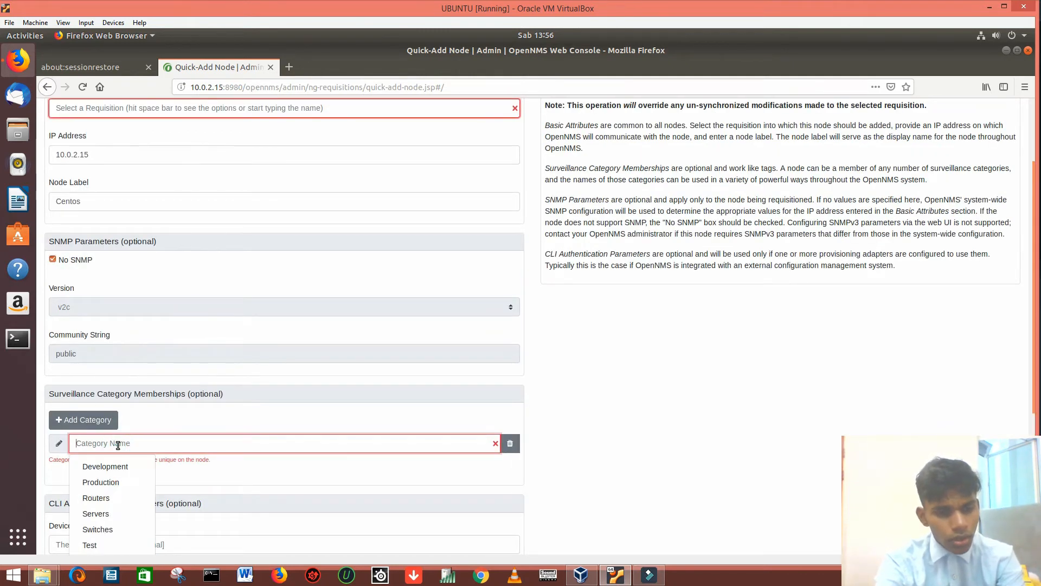
pyautogui.click(101, 513)
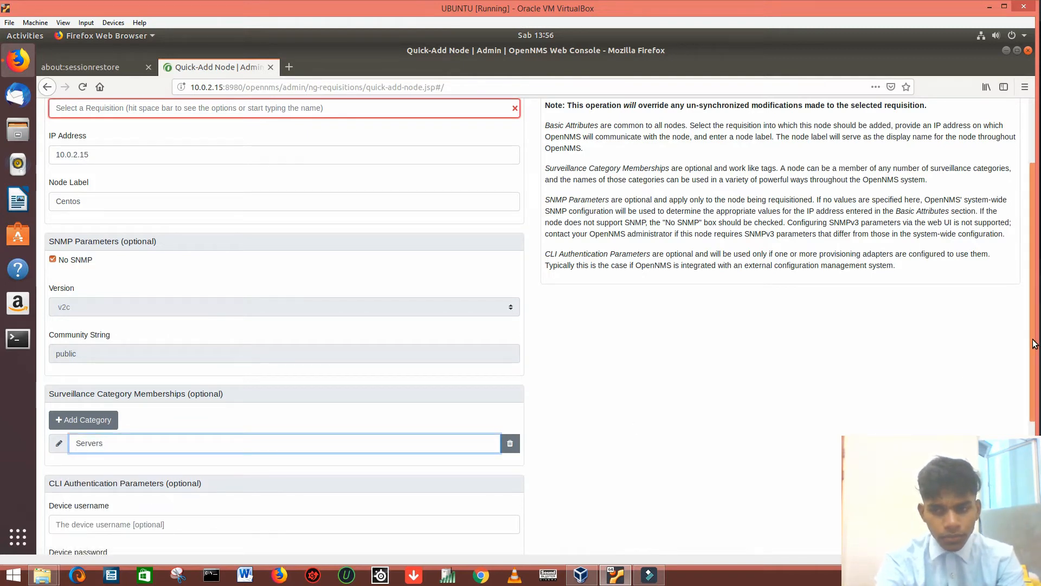
# Review the optional CLI authentication parameters and the rest of the Quick-Add Node form
pyautogui.moveTo(1032, 340); pyautogui.dragTo(1031, 527)
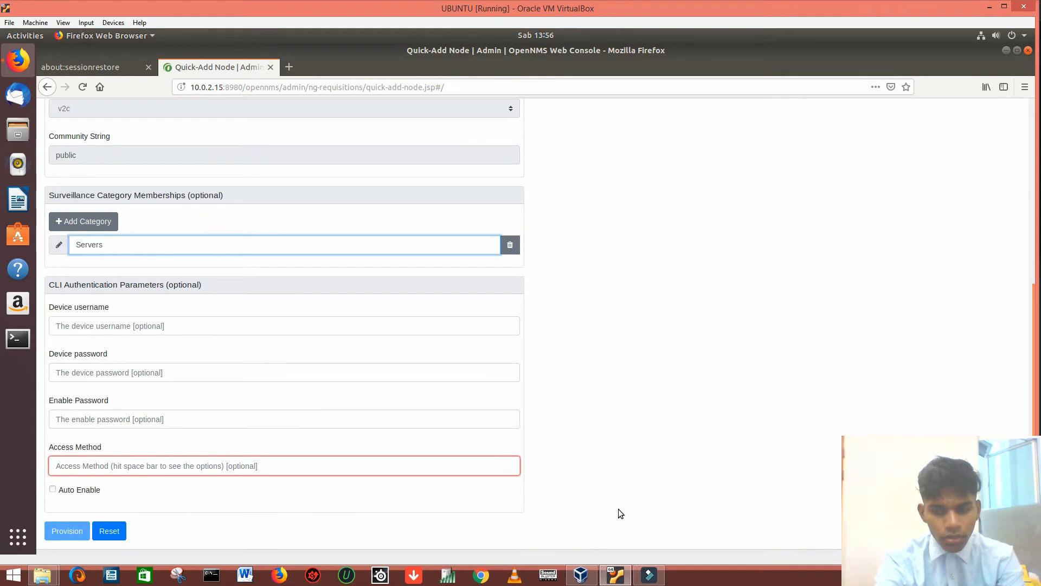
pyautogui.click(157, 505)
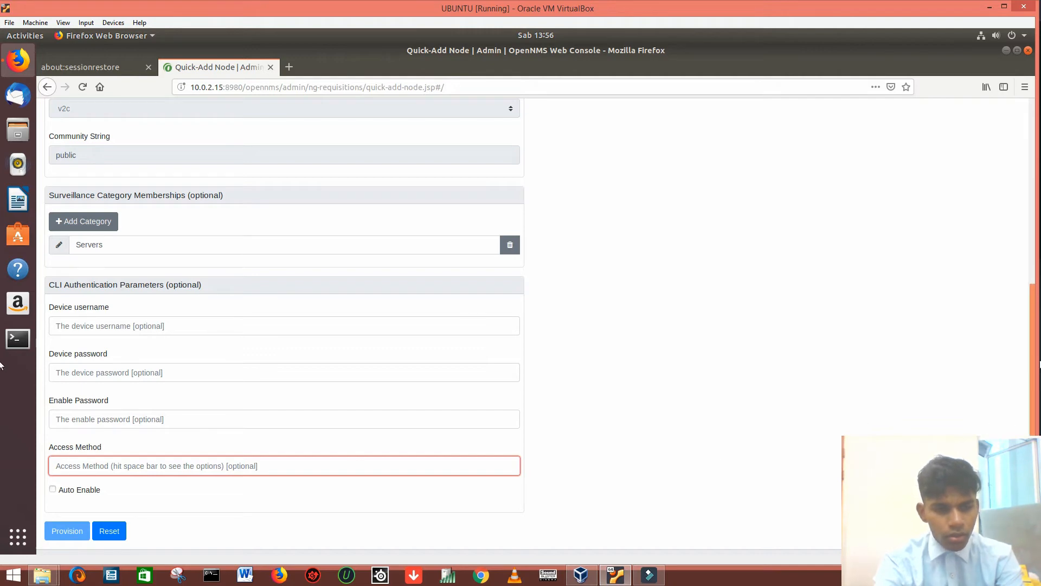
pyautogui.moveTo(1032, 375); pyautogui.dragTo(1013, 217)
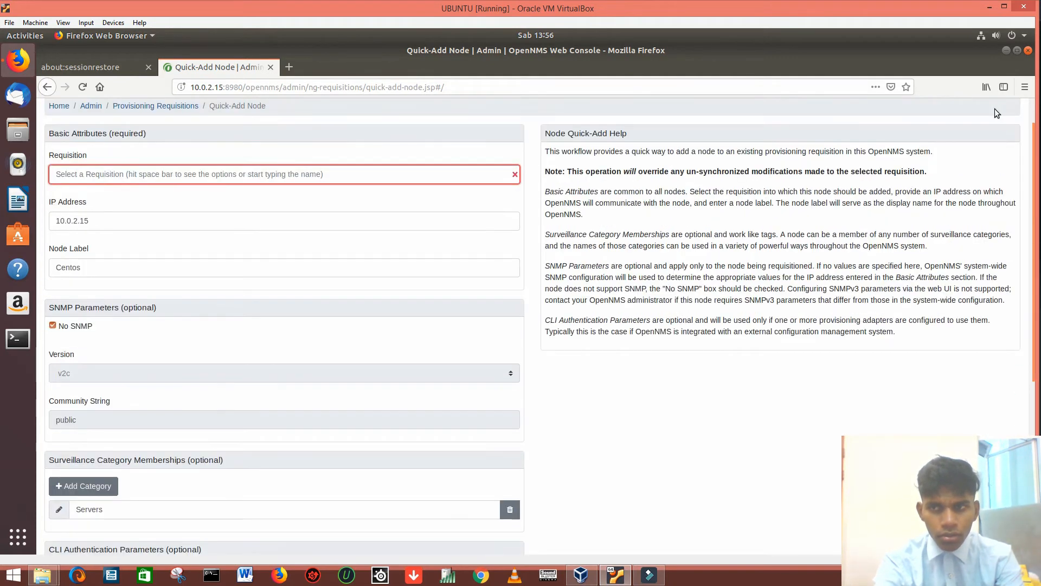
pyautogui.moveTo(1034, 131); pyautogui.dragTo(1033, 102)
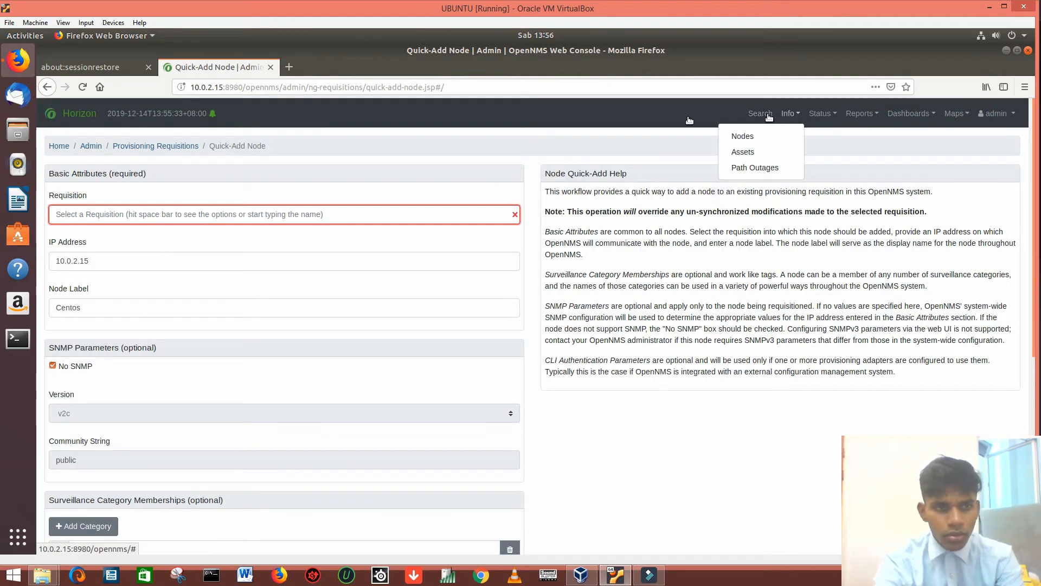
# Return to the home page to inspect the Alarms and Outages status charts, and open your own outstanding notices
pyautogui.click(61, 147)
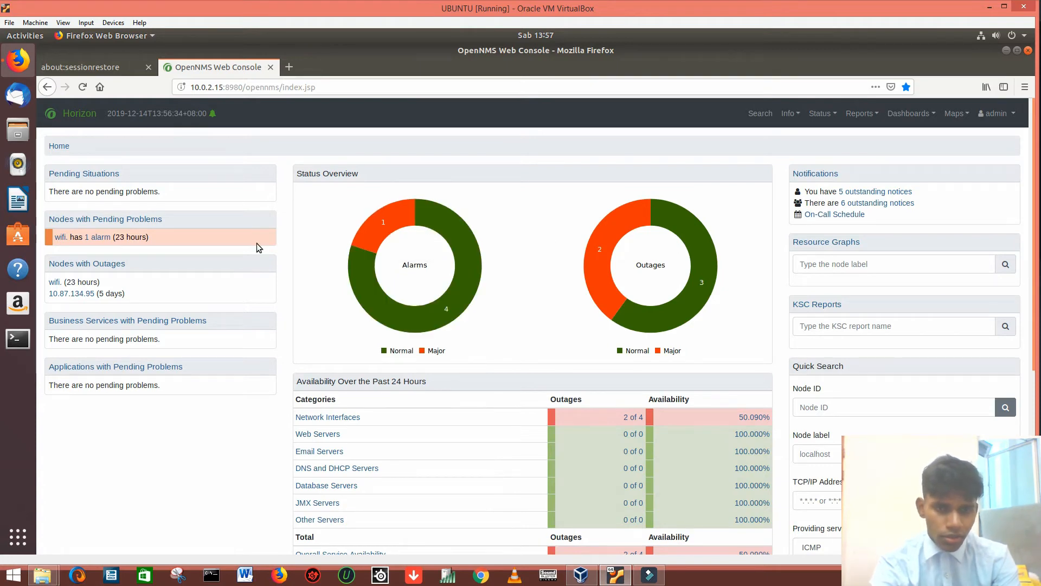
pyautogui.moveTo(379, 229)
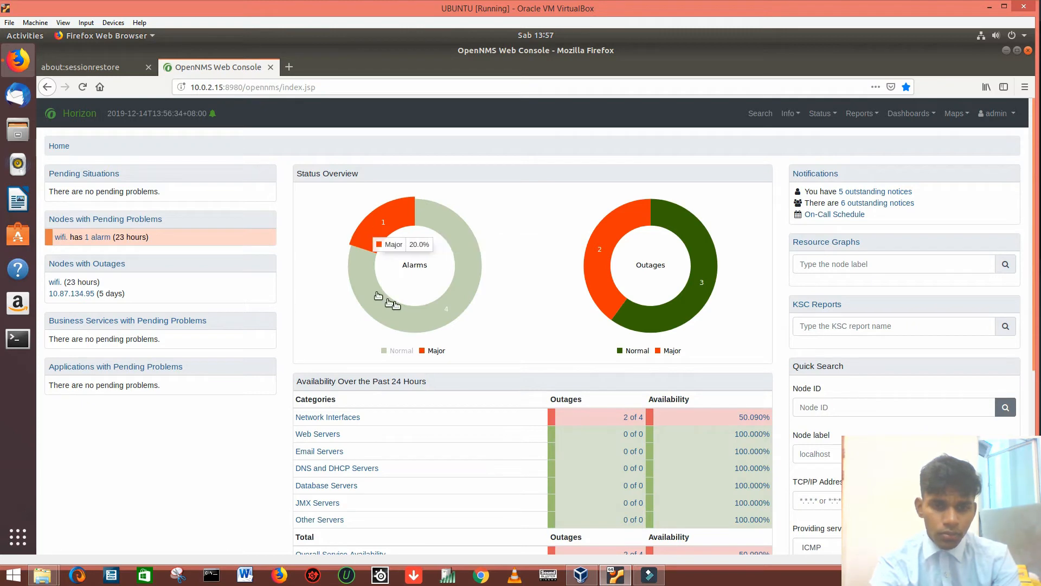
pyautogui.moveTo(465, 246)
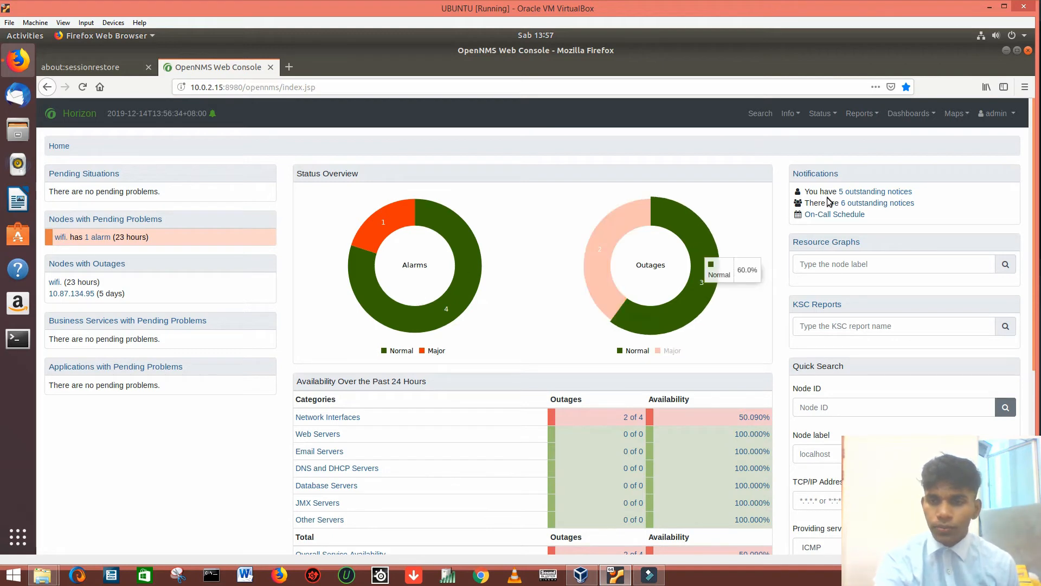
pyautogui.click(870, 194)
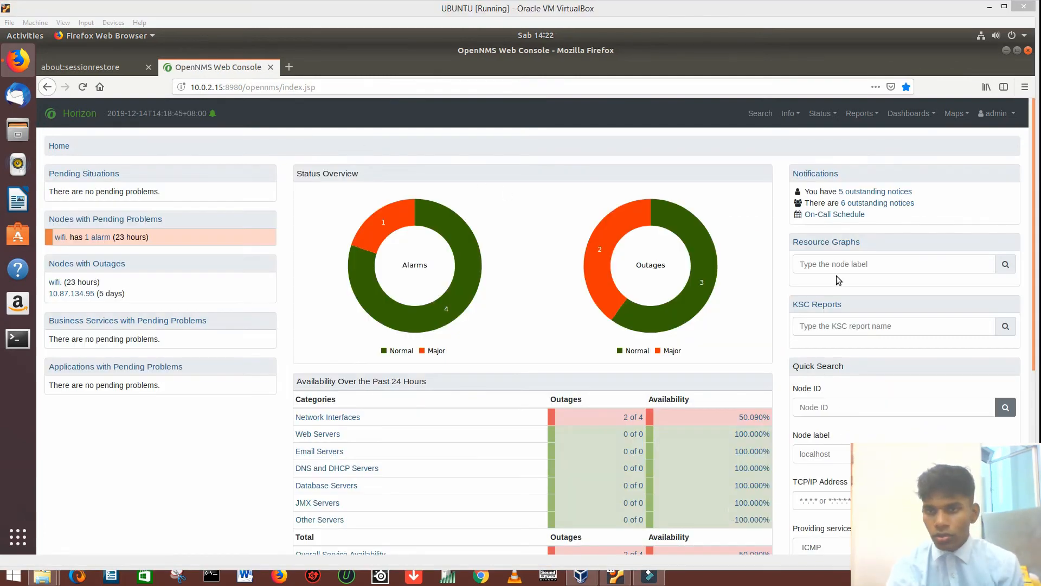
# Open the Outages status page and list all outages, both current and resolved
pyautogui.moveTo(831, 120)
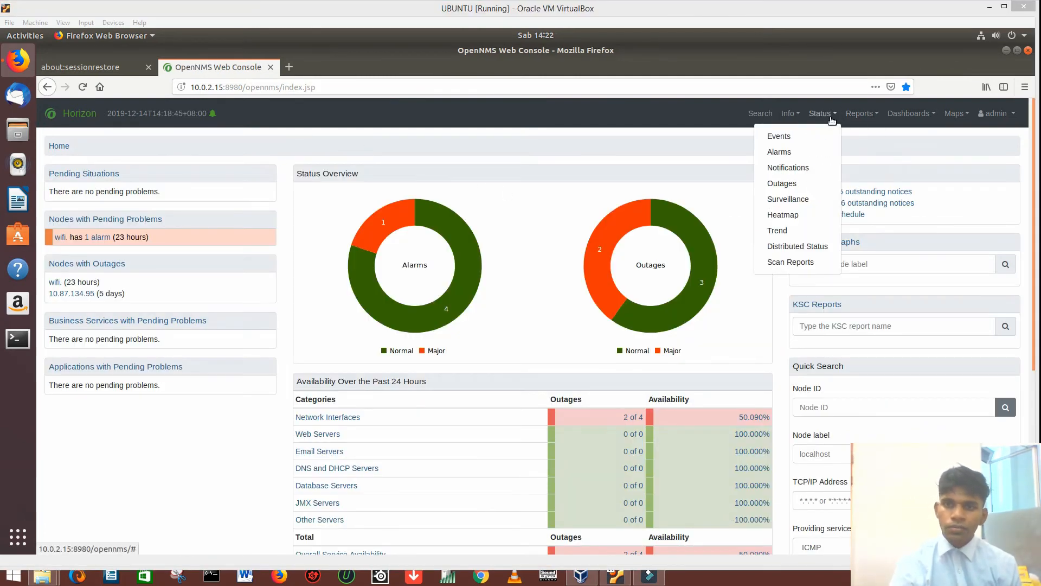
pyautogui.click(792, 184)
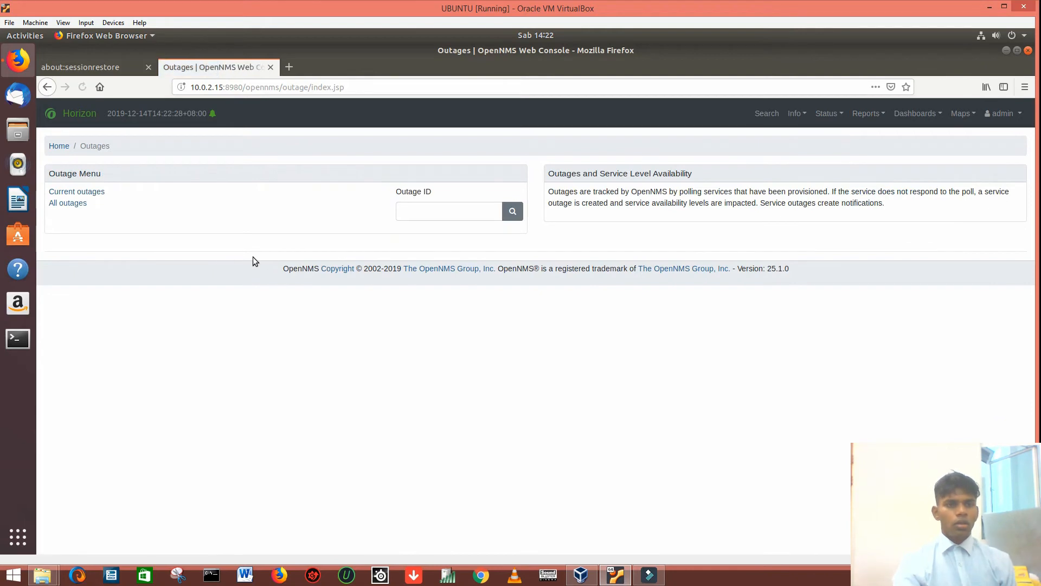
pyautogui.click(65, 205)
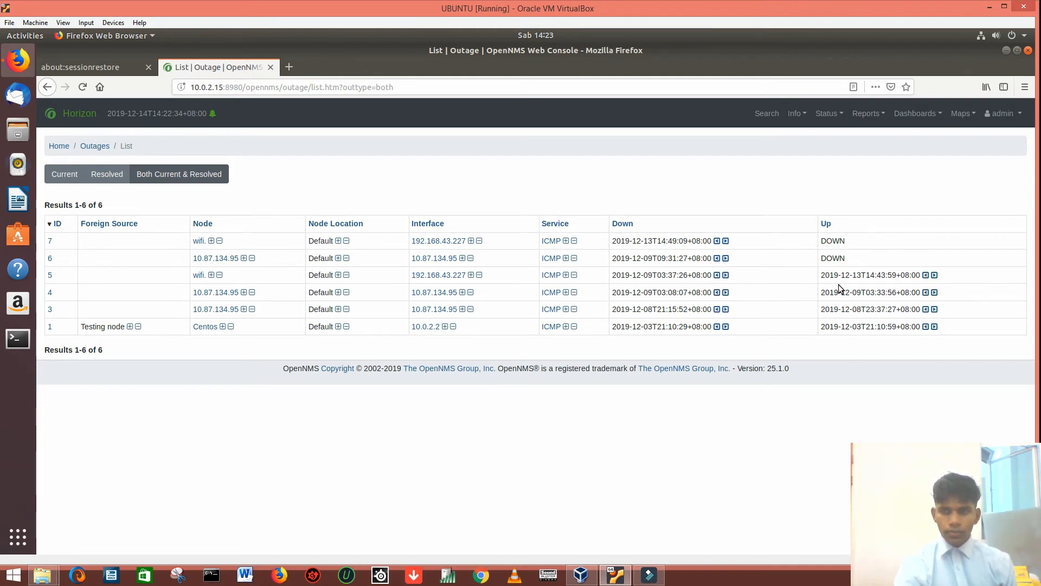
# View the Charts report with alarms, outages and node inventory, and return to the home page
pyautogui.click(867, 112)
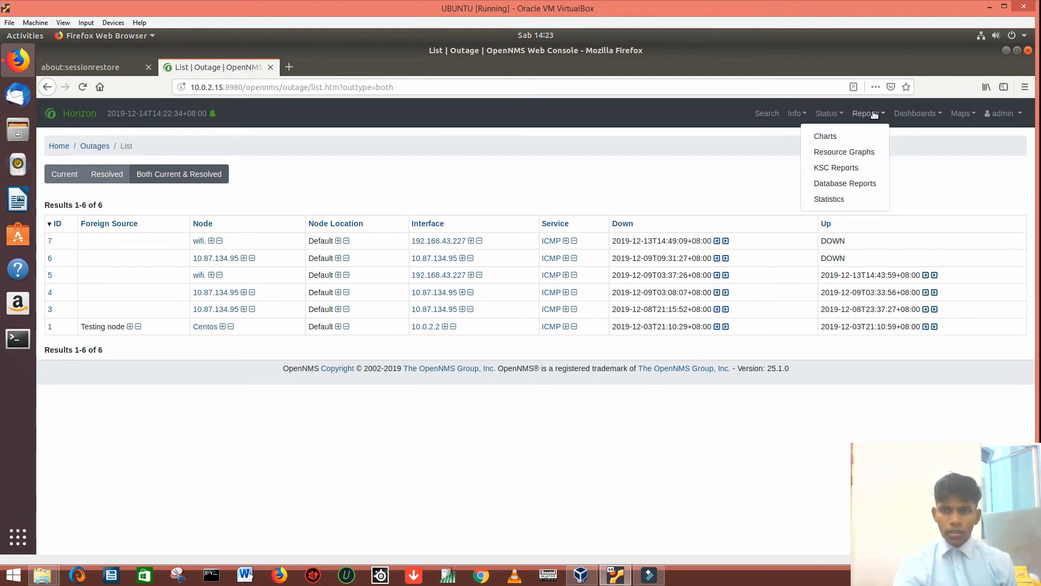
pyautogui.click(835, 138)
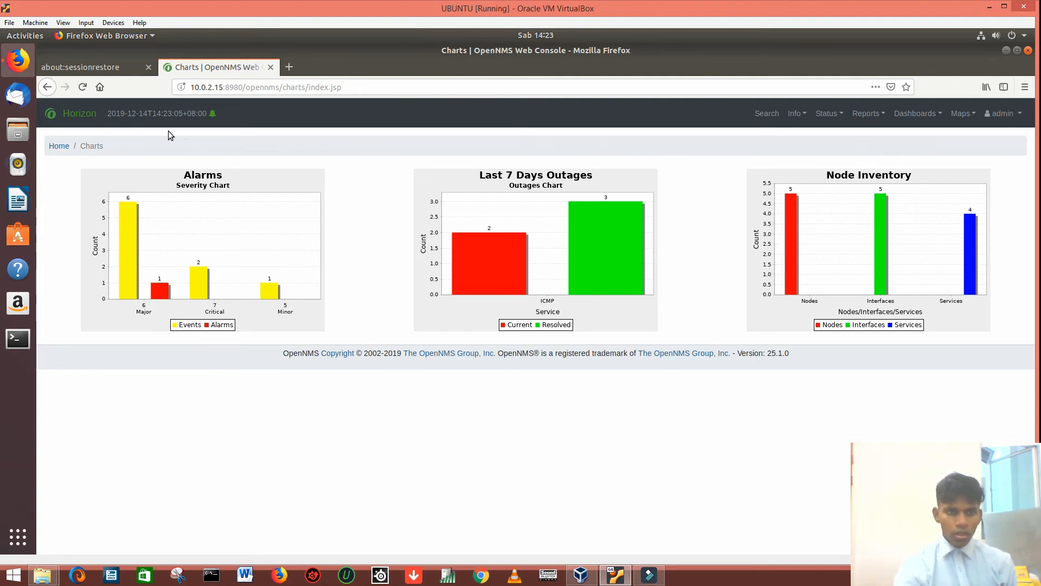
pyautogui.click(76, 116)
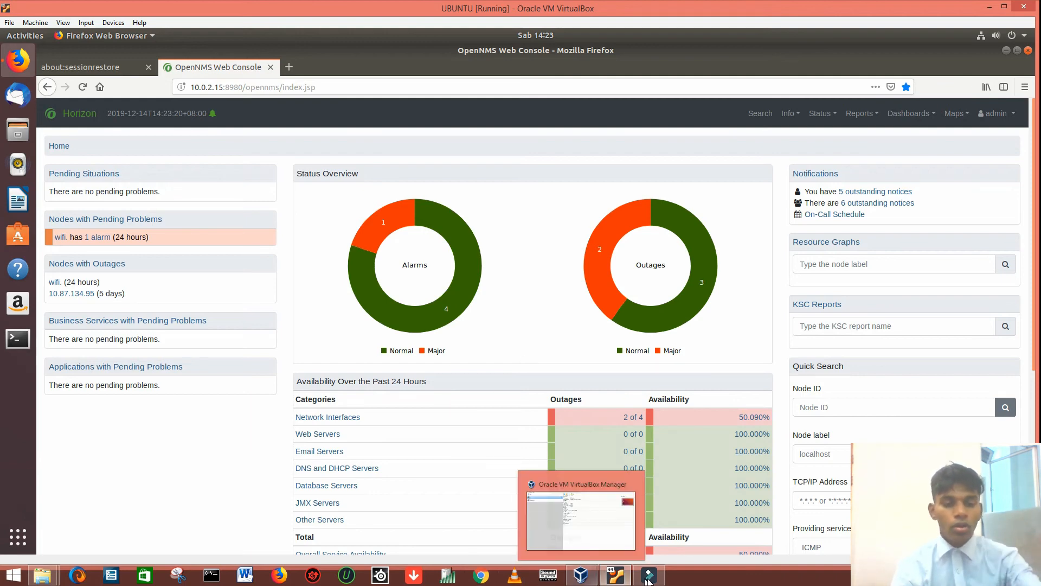
pyautogui.moveTo(649, 579)
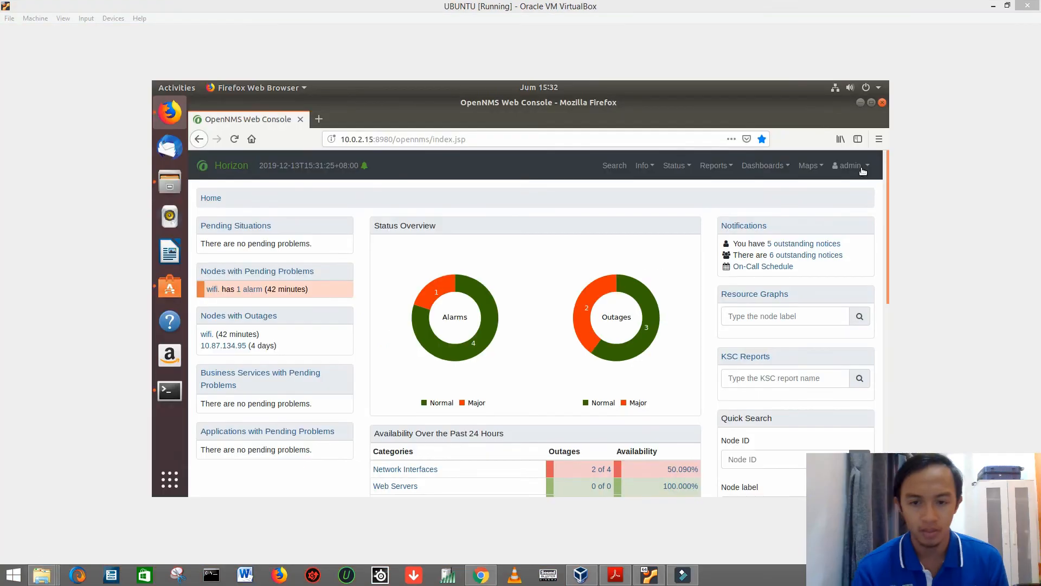
# Open the admin account for modification from the OpenNMS user configuration and look through its available security roles
pyautogui.click(851, 166)
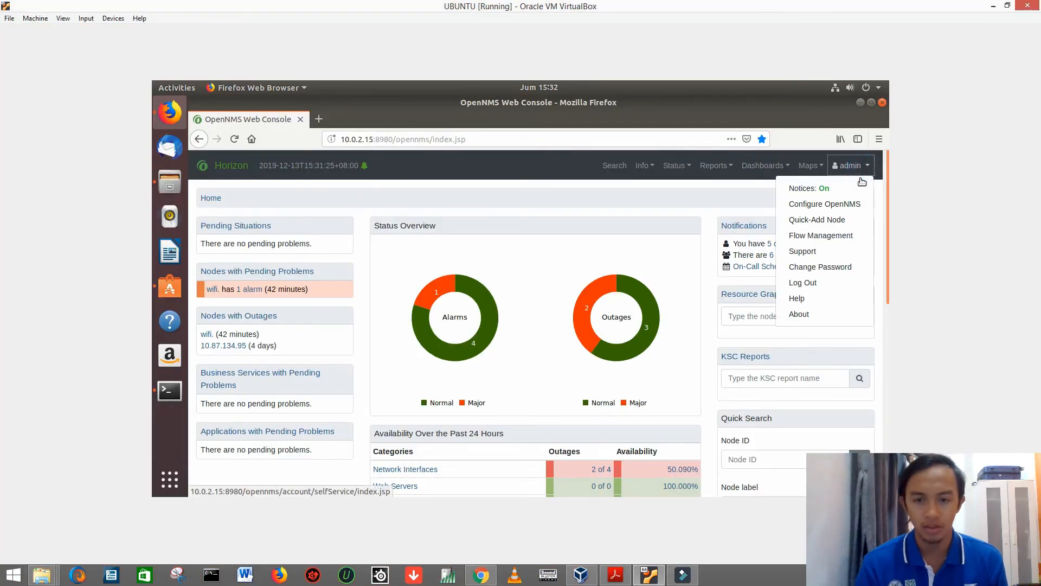
pyautogui.click(845, 209)
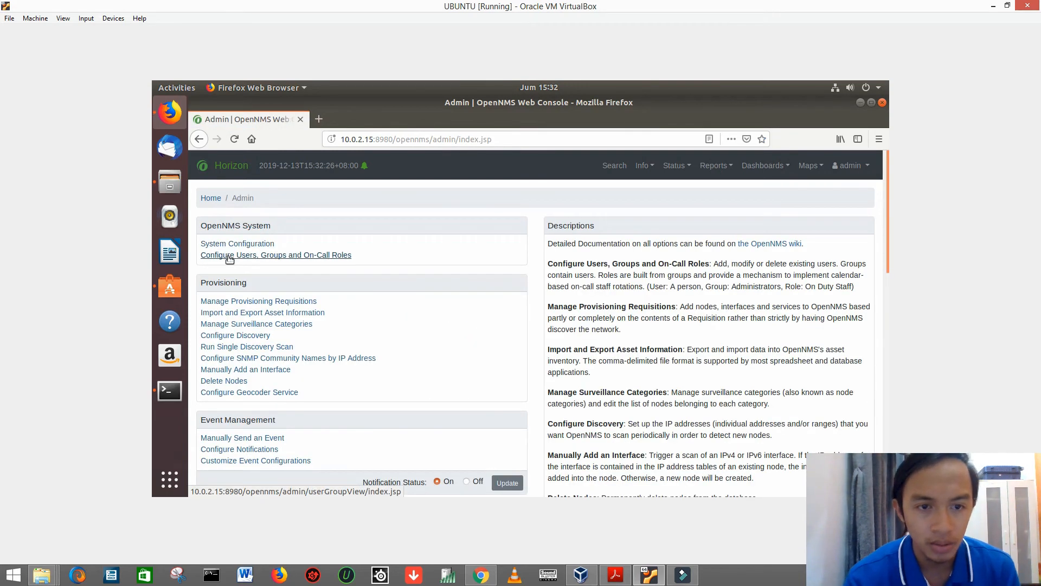
pyautogui.click(229, 256)
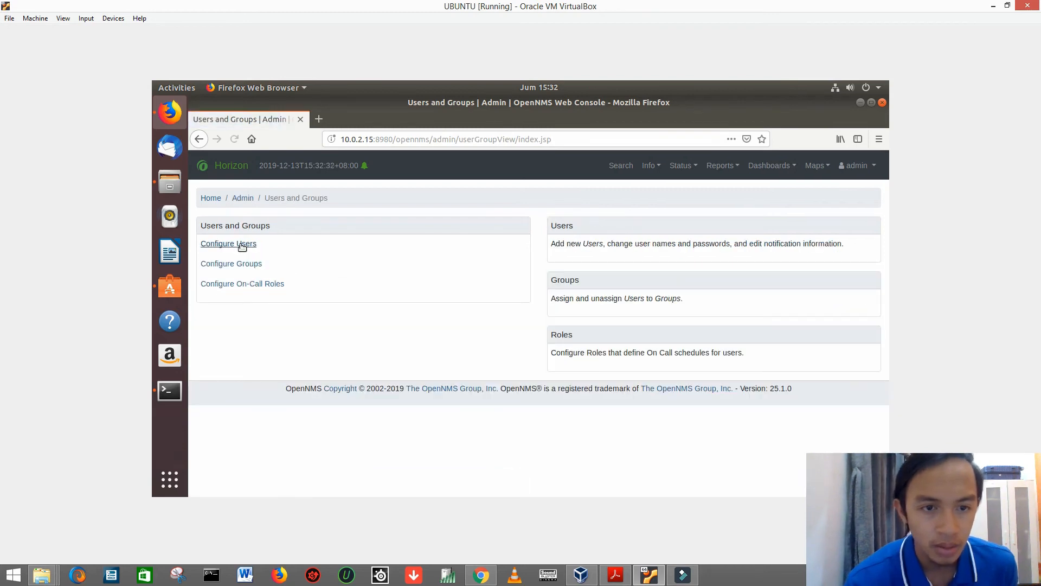
pyautogui.click(242, 245)
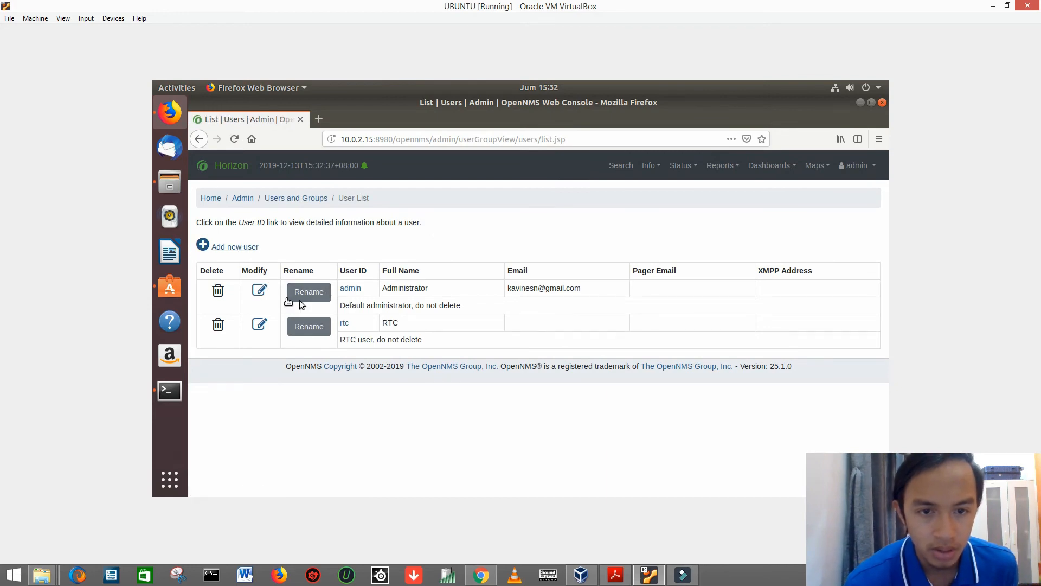
pyautogui.click(259, 291)
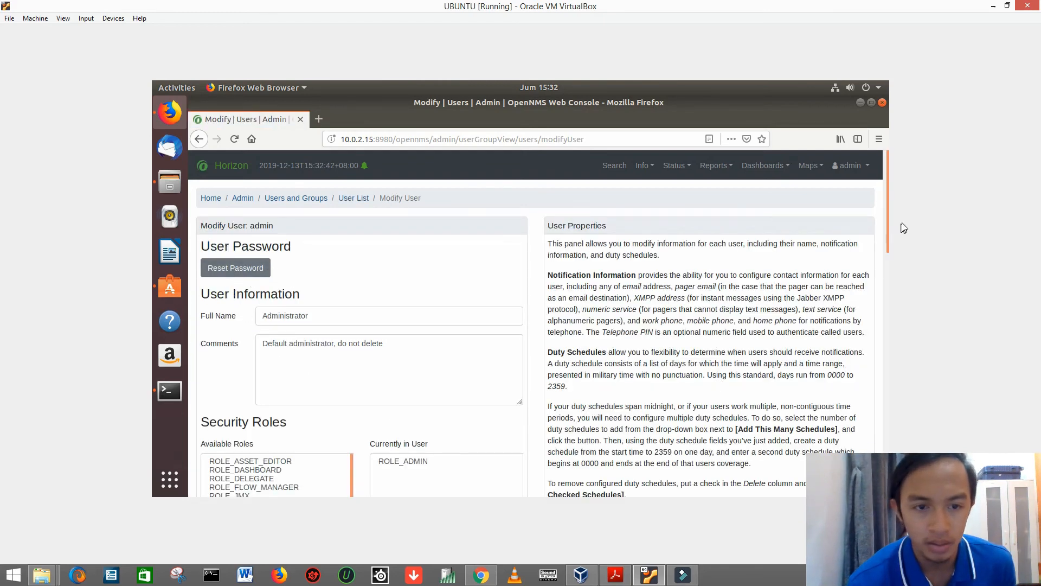
pyautogui.moveTo(887, 223); pyautogui.dragTo(887, 298)
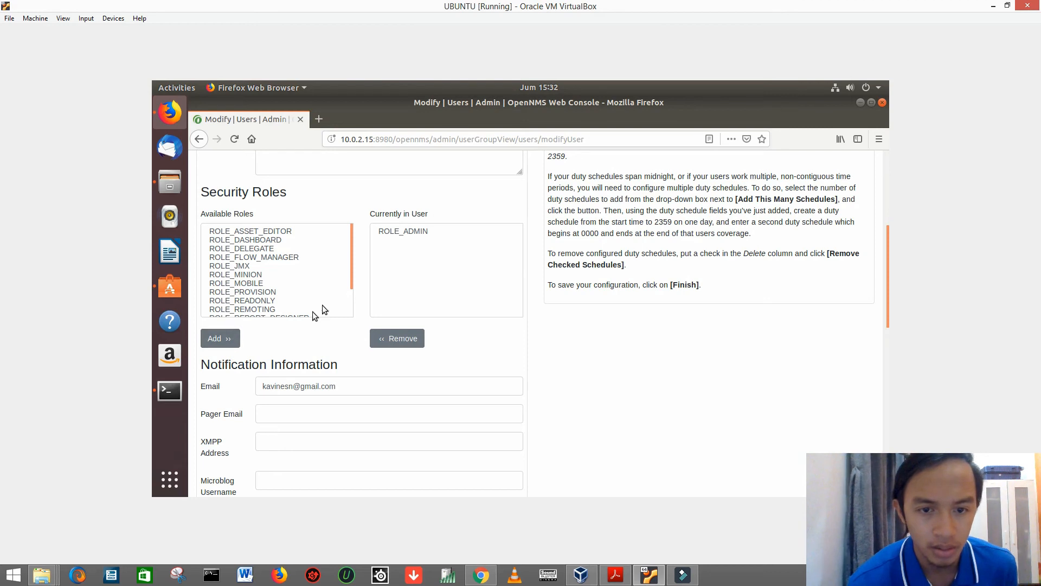
pyautogui.click(350, 298)
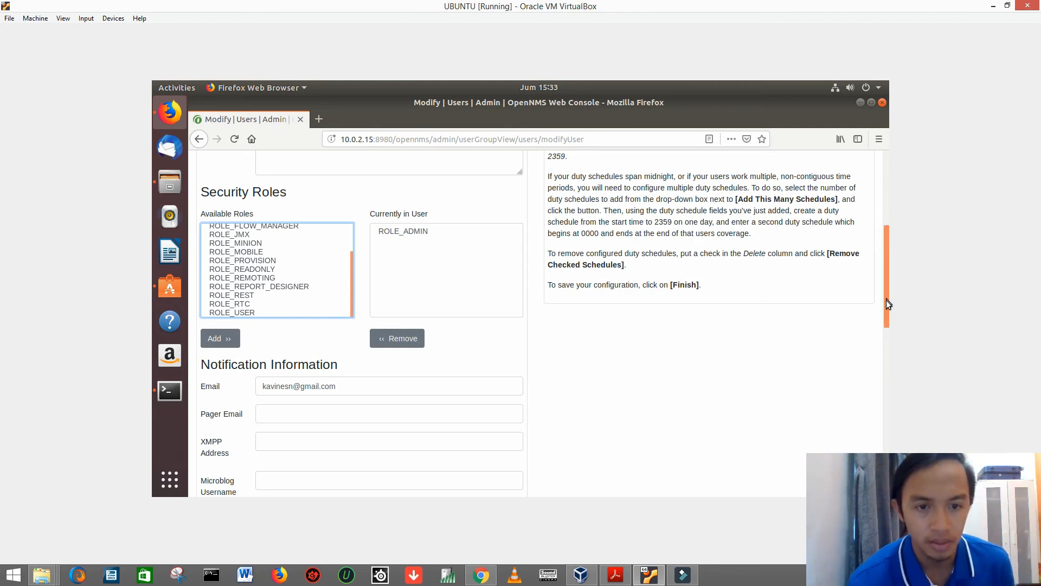
# Add one duty schedule to the admin user and set it to Thursday and Friday with a begin time of 1800
pyautogui.moveTo(888, 285); pyautogui.dragTo(886, 456)
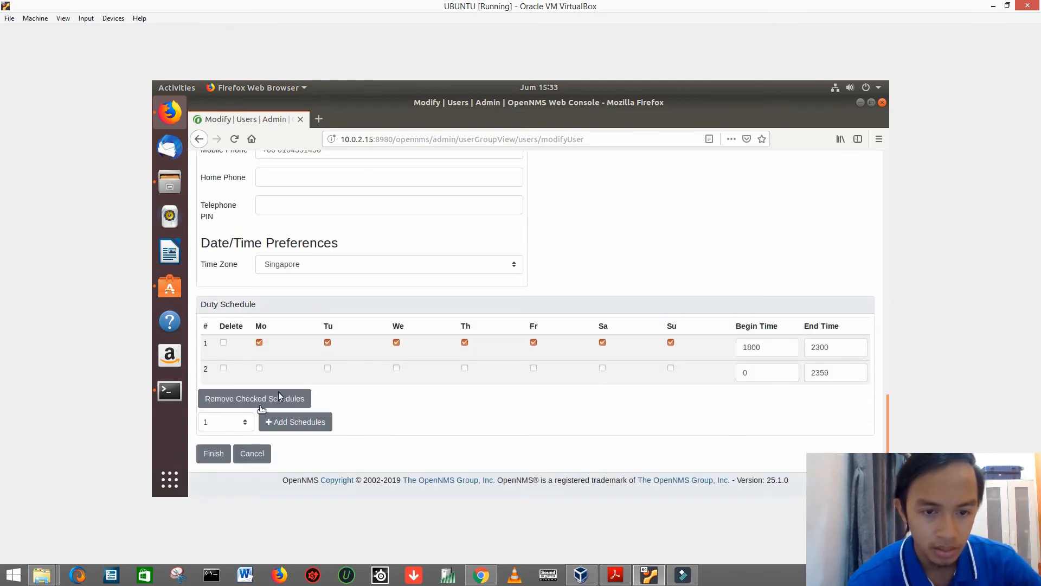
pyautogui.click(278, 428)
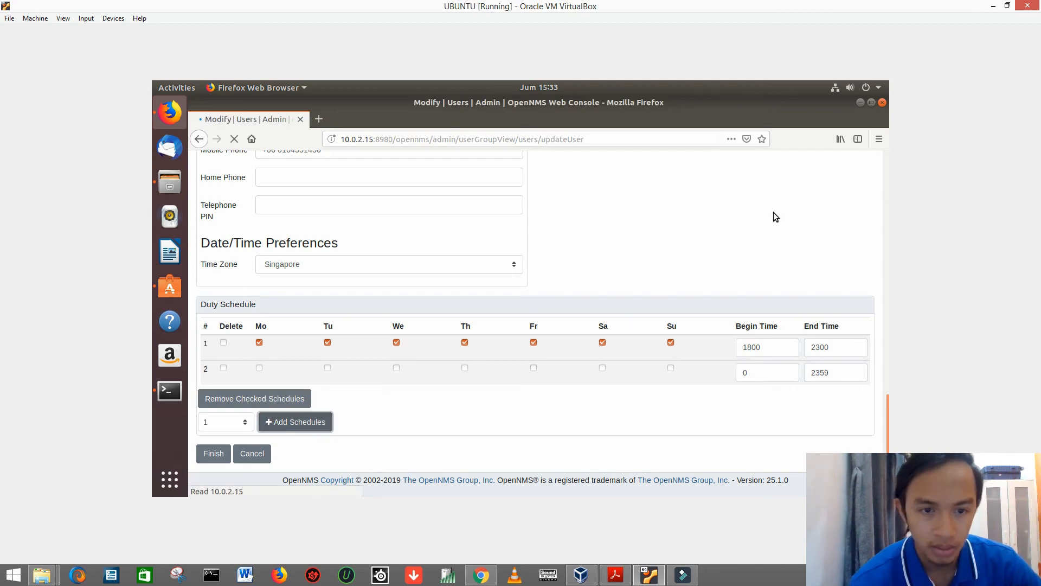
pyautogui.moveTo(885, 201); pyautogui.dragTo(884, 480)
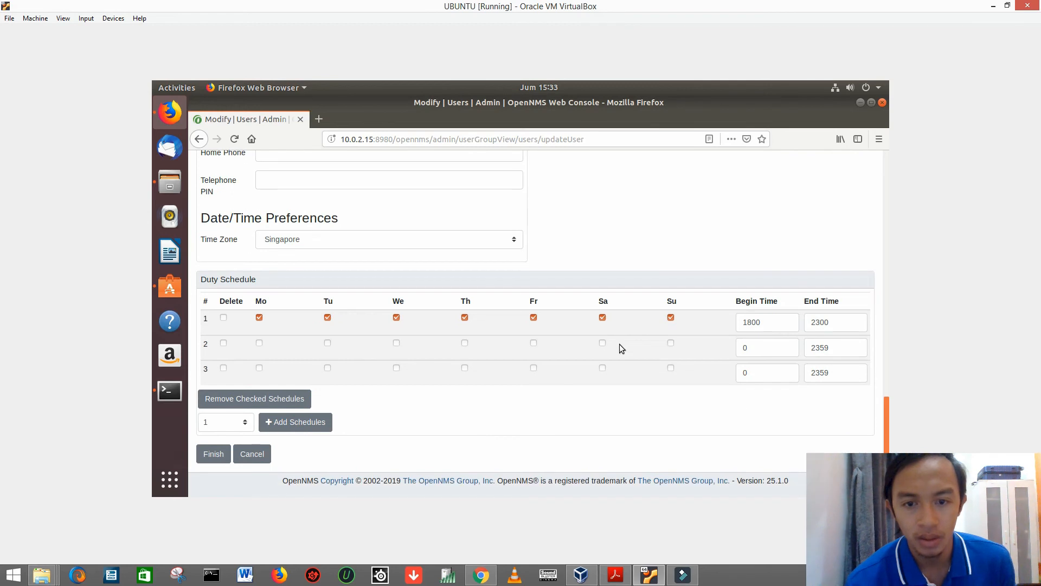
pyautogui.click(465, 367)
pyautogui.click(533, 367)
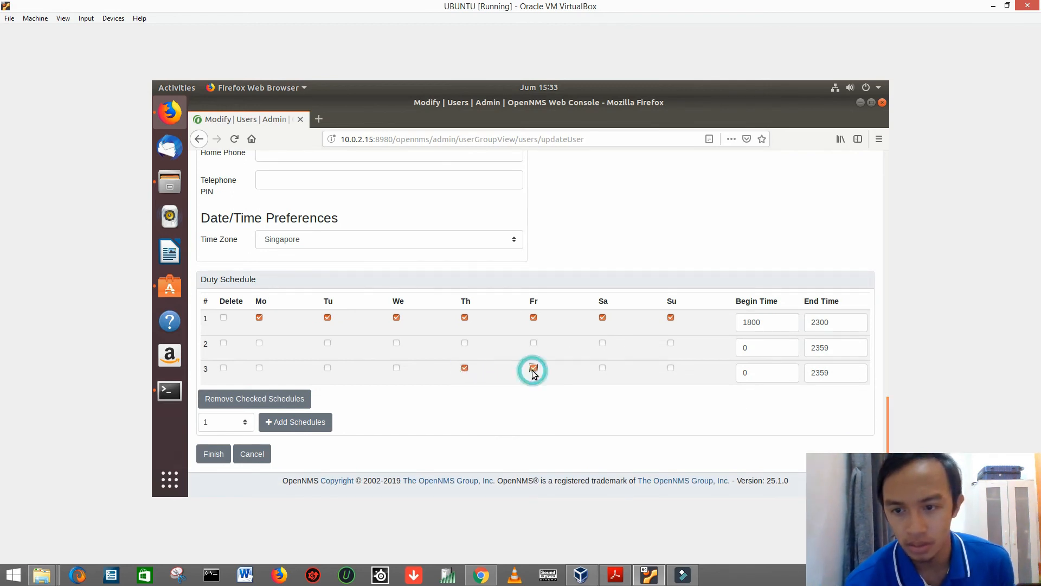
pyautogui.click(759, 372)
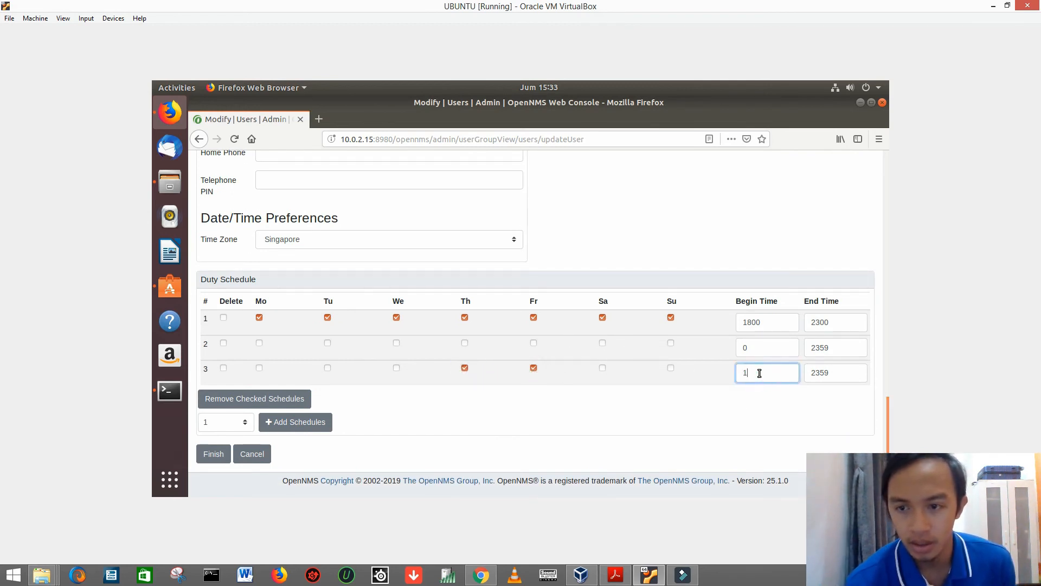
pyautogui.press('BackSpace')
pyautogui.write('1800')
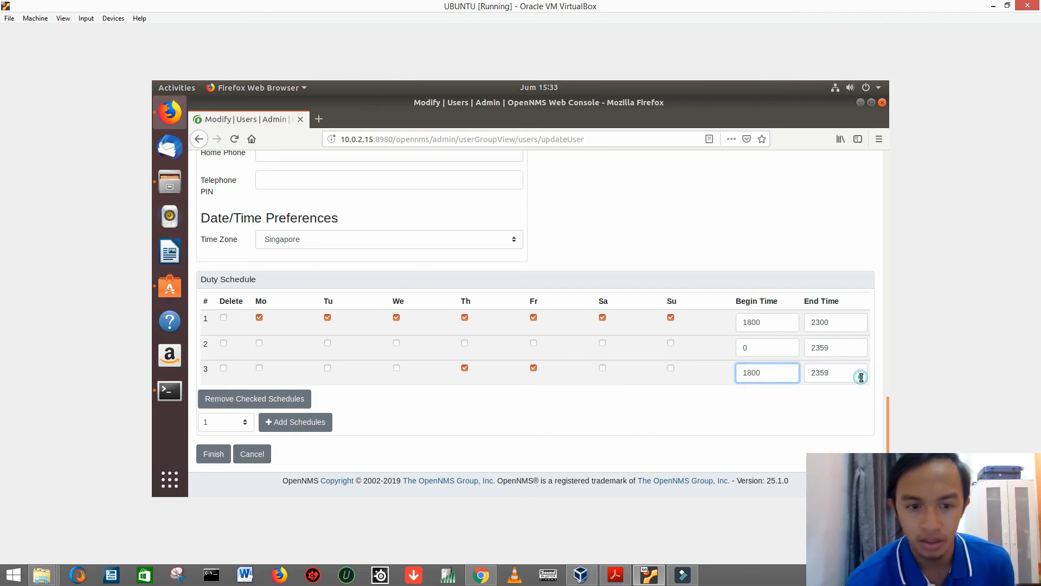
pyautogui.click(838, 373)
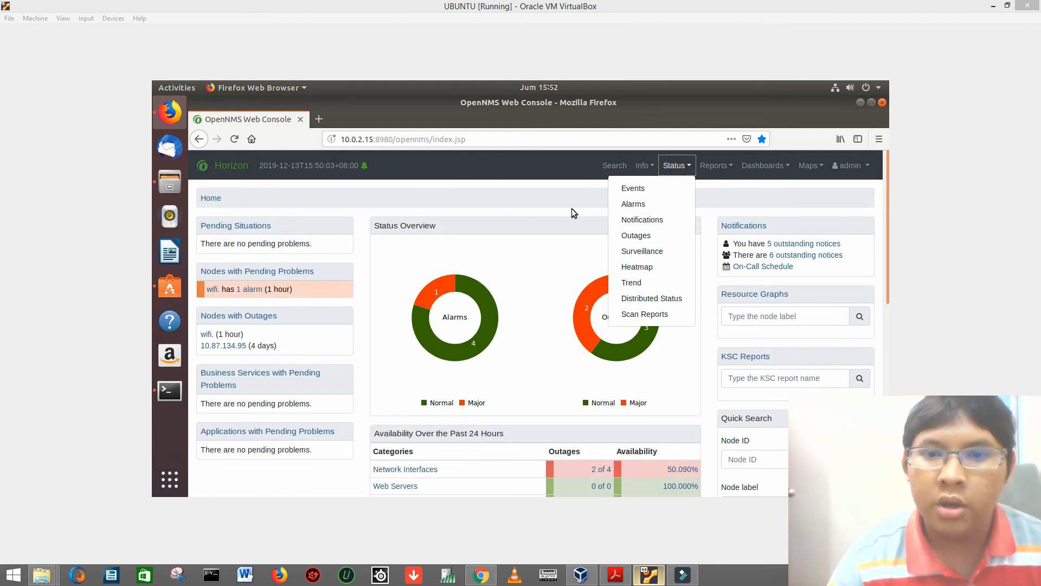
# Open the summary list of all alarms and view the details of alarm 10, including its log message and description
pyautogui.click(644, 202)
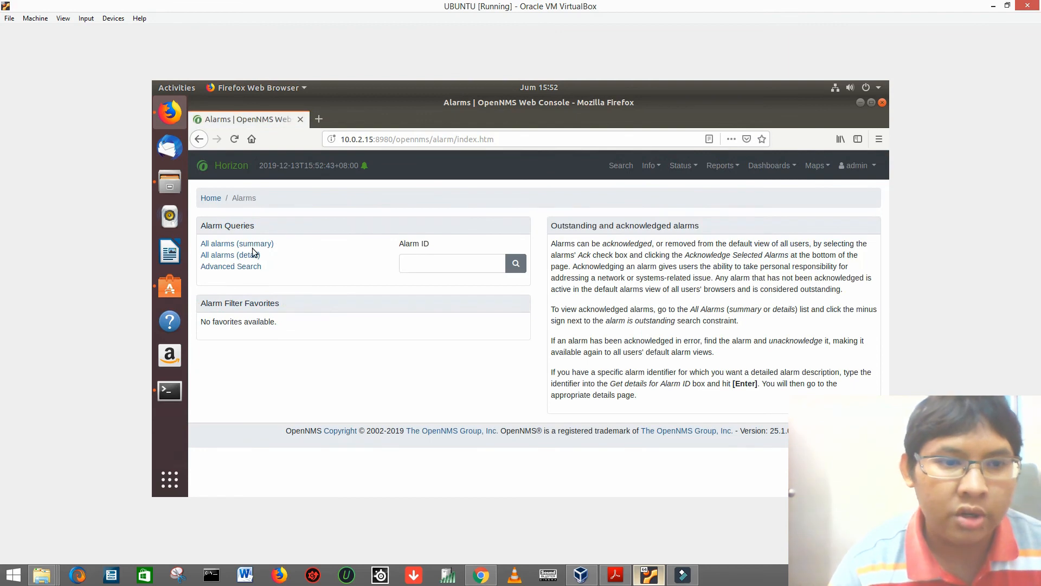
pyautogui.click(248, 248)
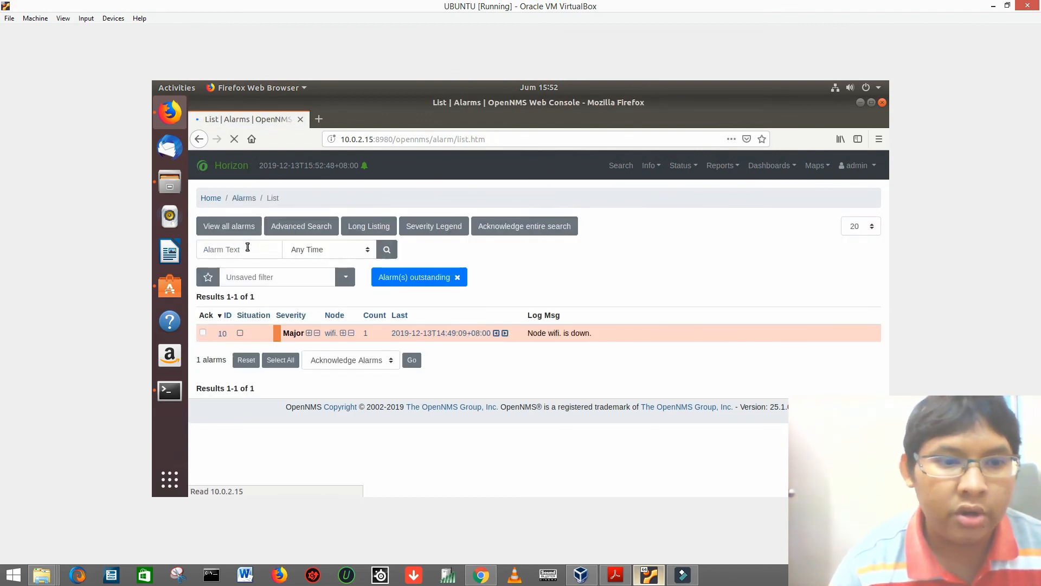
pyautogui.click(222, 336)
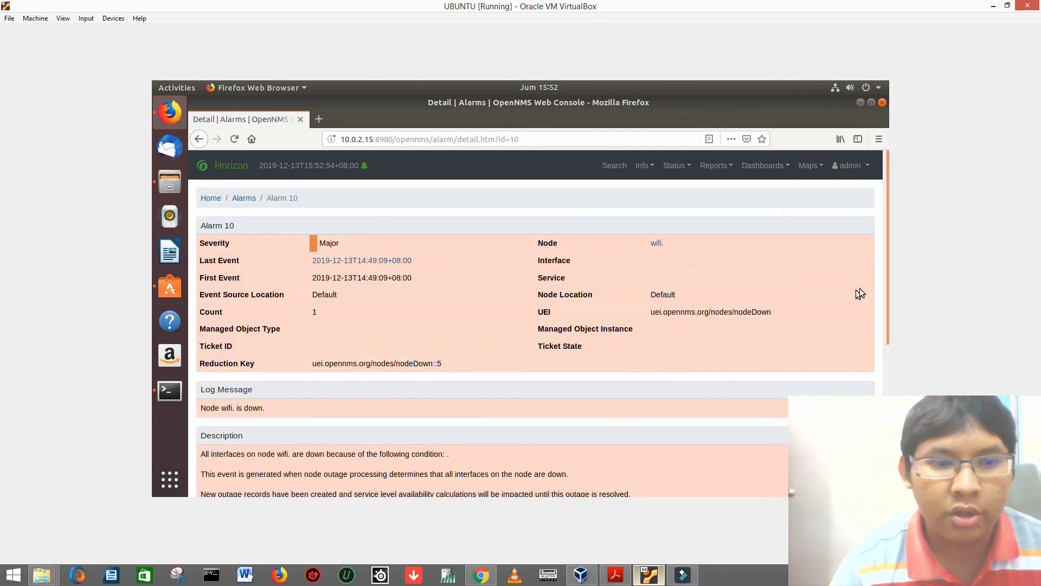
pyautogui.moveTo(886, 288); pyautogui.dragTo(886, 400)
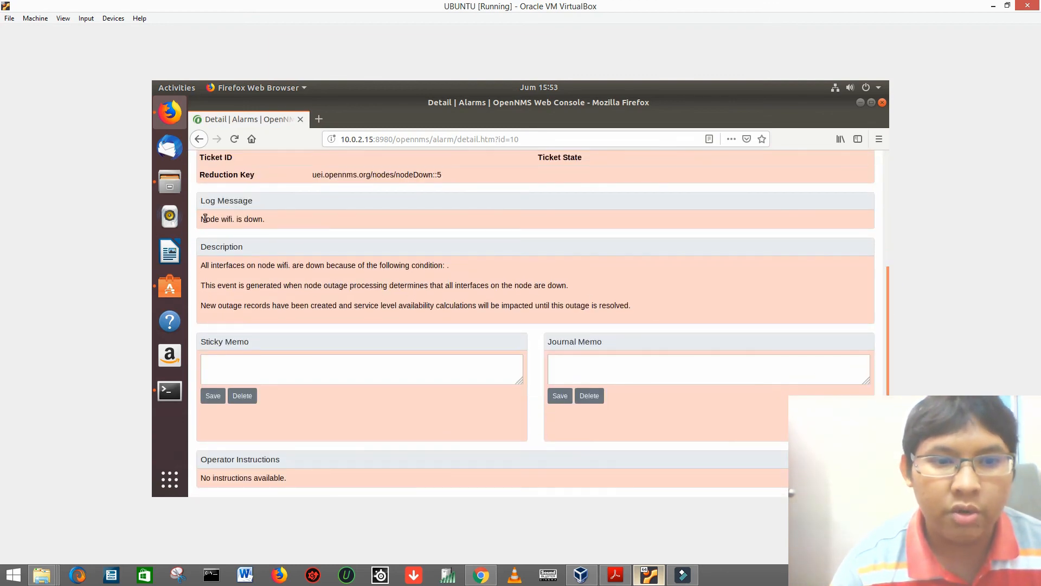